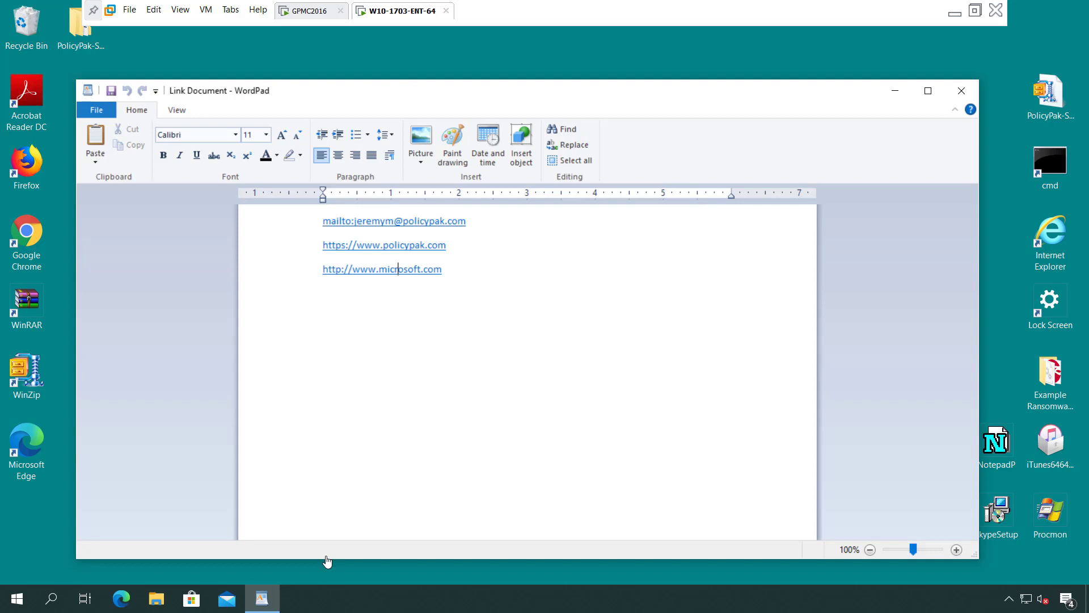
left_click(367, 274)
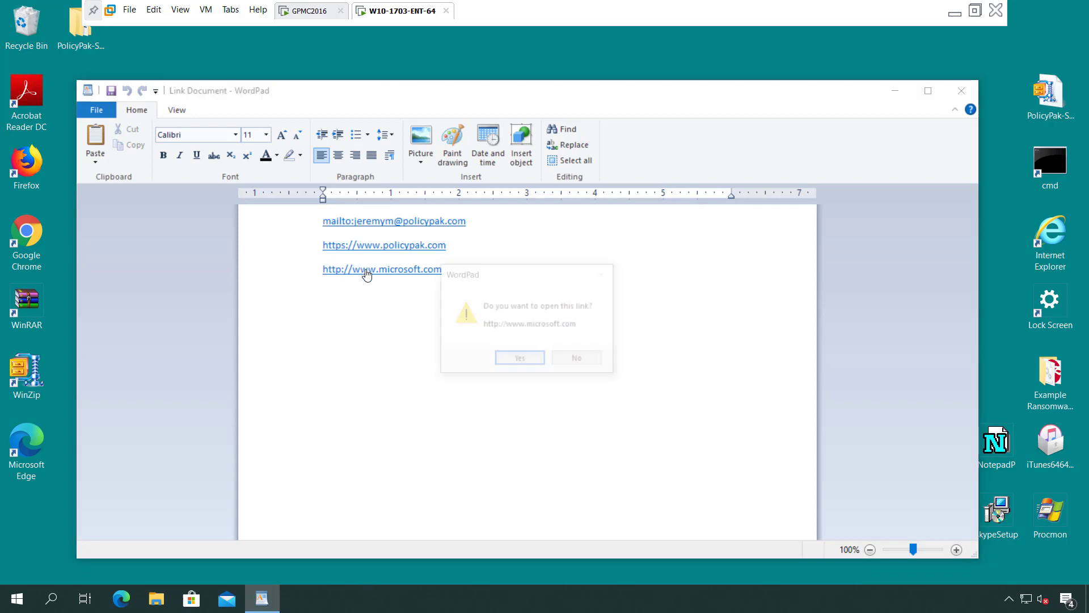
left_click(510, 365)
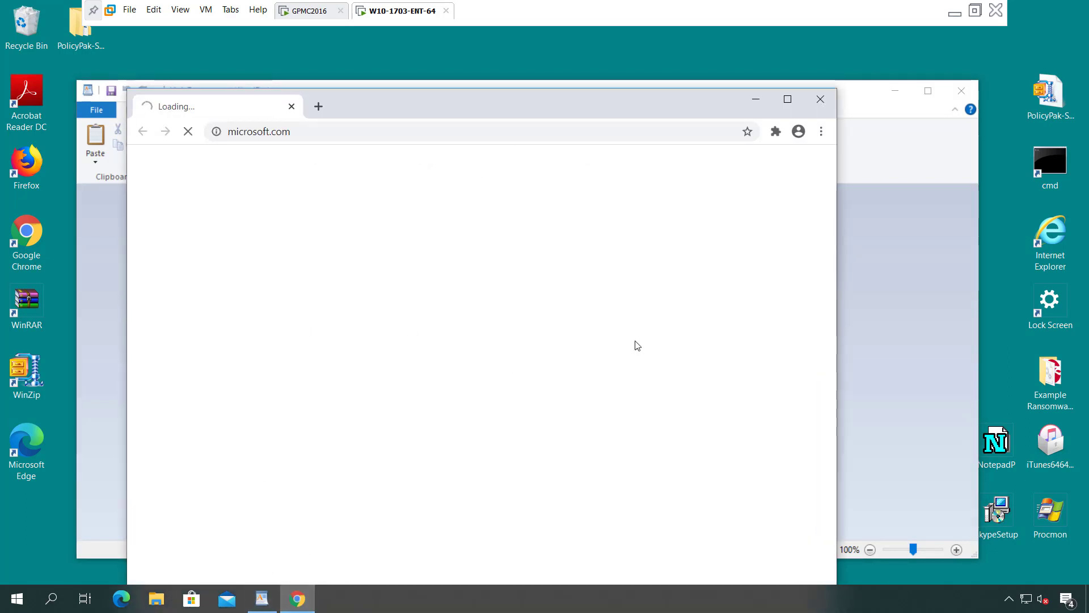
left_click(819, 101)
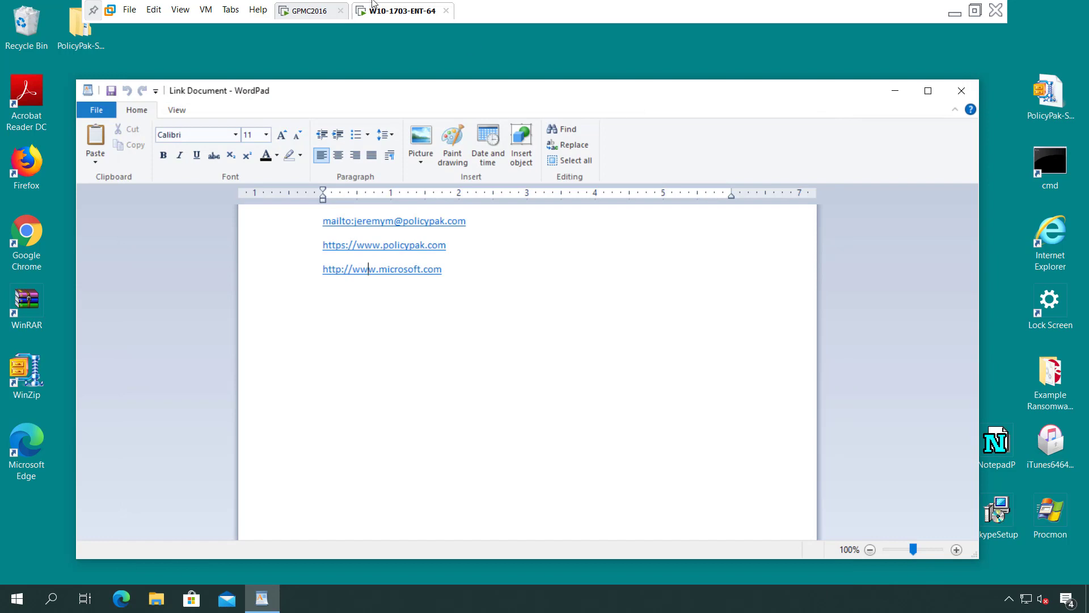
left_click(331, 12)
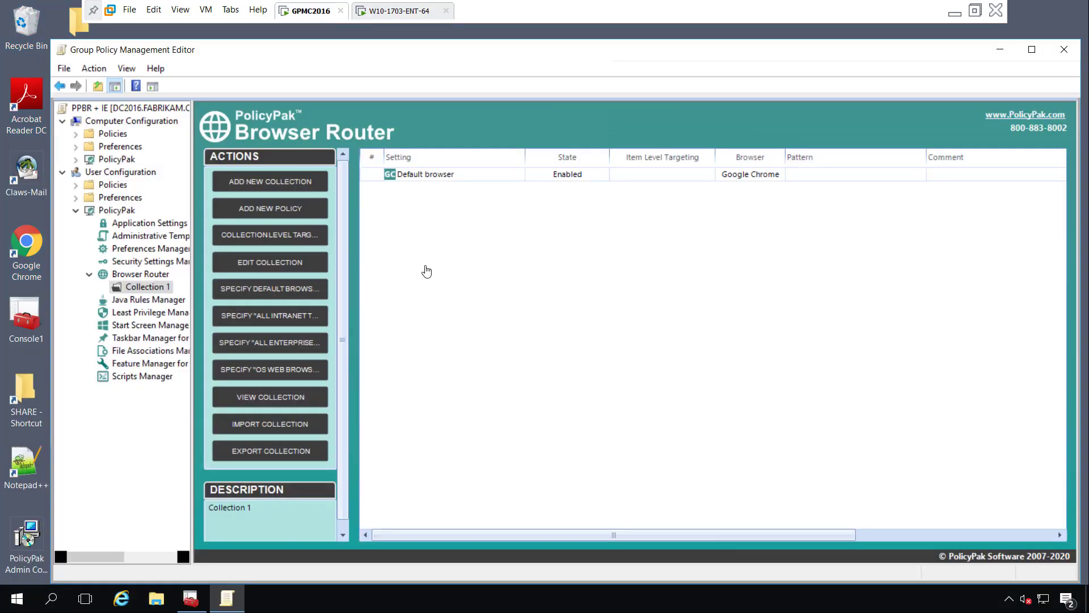
left_click(271, 212)
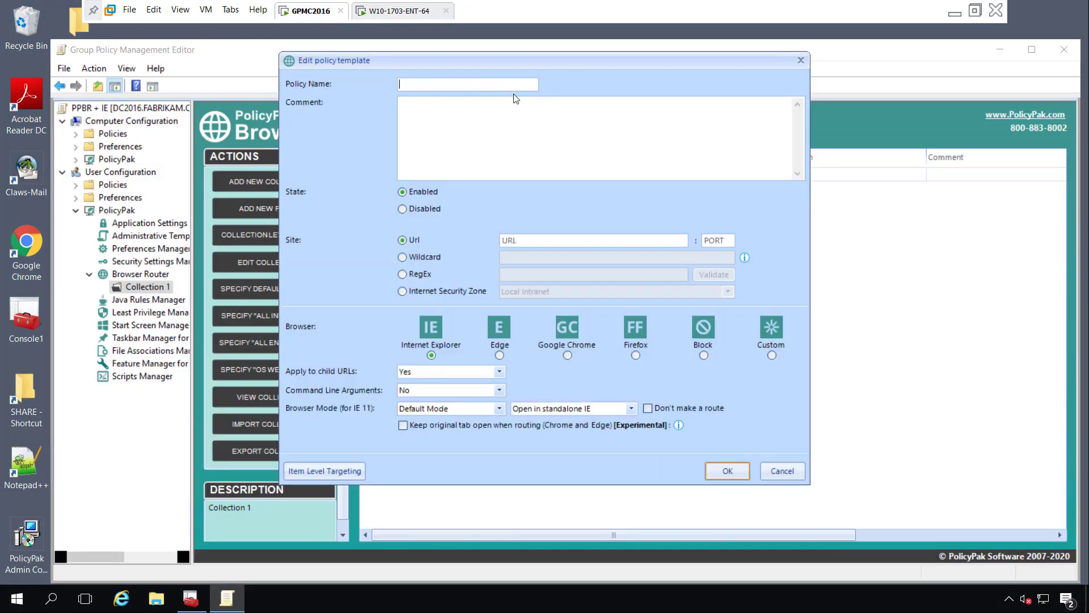
type("Microsoft to IE")
left_click(517, 241)
type("www.")
type("micorsoft")
key("BackSpace")
key("BackSpace")
key("BackSpace")
key("BackSpace")
key("BackSpace")
key("BackSpace")
type("roso")
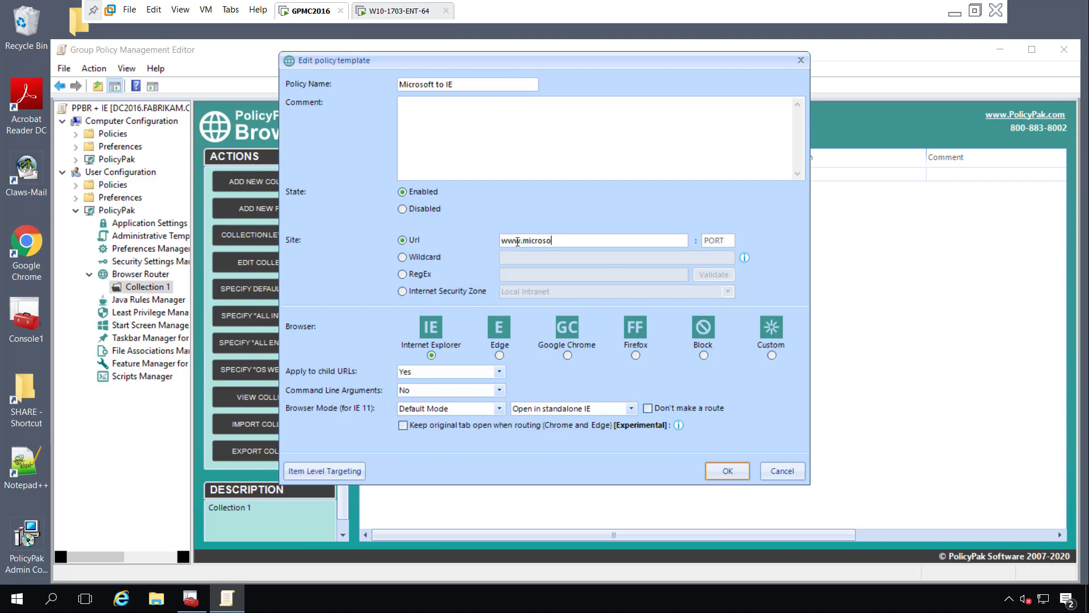
type("ft.com")
Step: Set the policy's IE 11 browser mode to IE7 Document Mode and save the policy
left_click(497, 409)
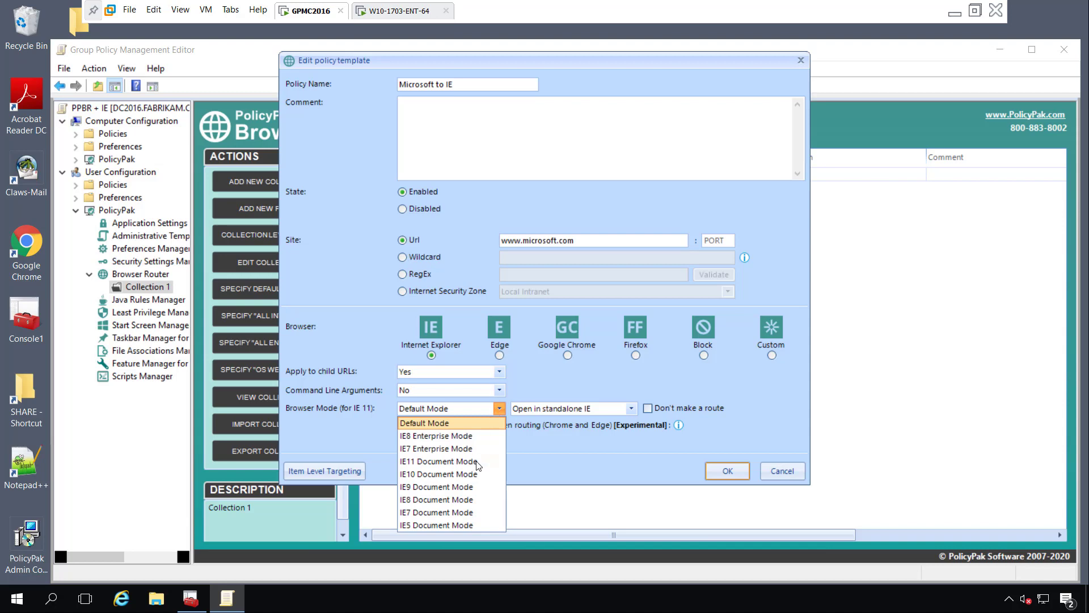
left_click(477, 512)
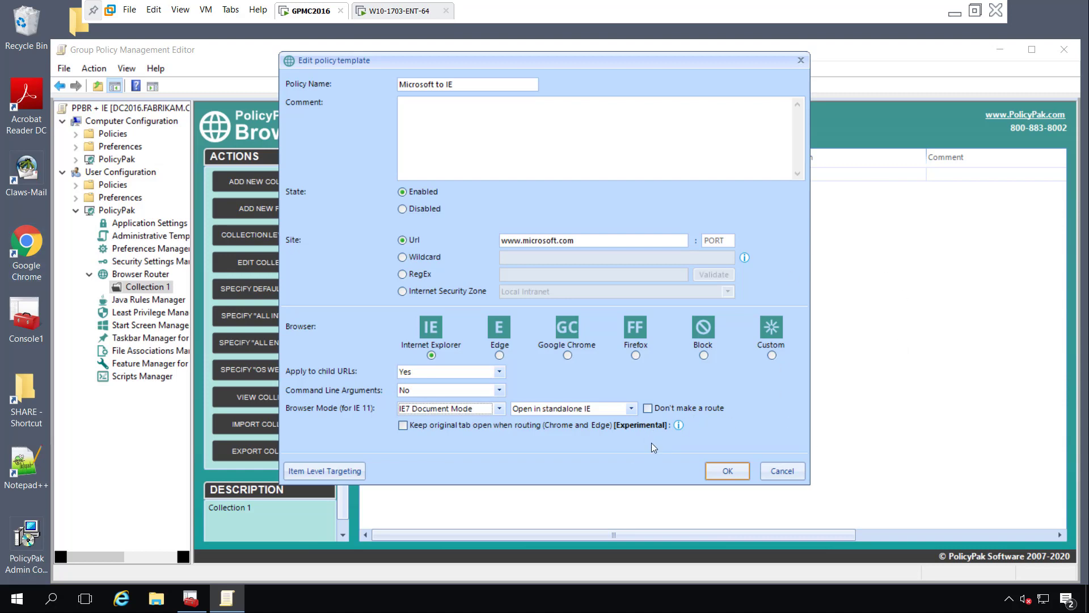
left_click(732, 470)
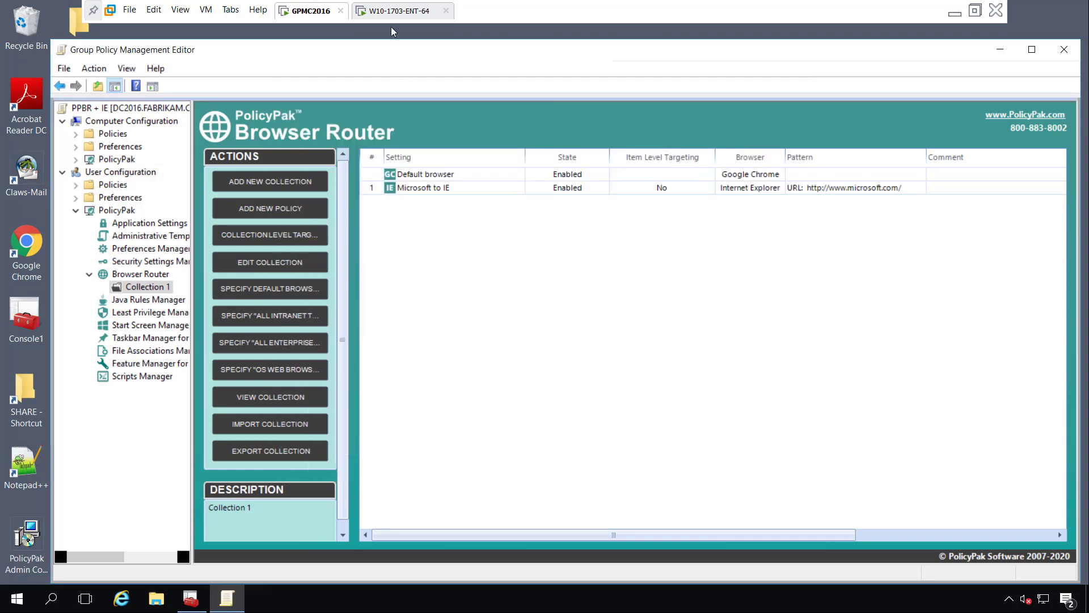
Step: Switch to the W10-1703-ENT-64 machine, run gpupdate in a command prompt, and minimize the prompt
left_click(390, 17)
double_click(1047, 168)
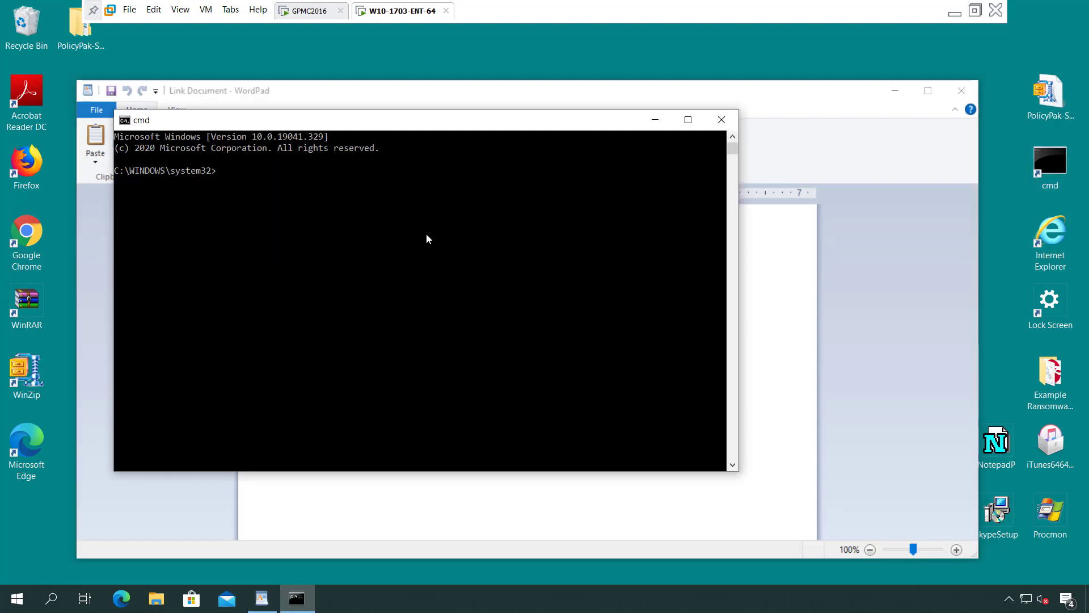
type("gpupdate")
key("Return")
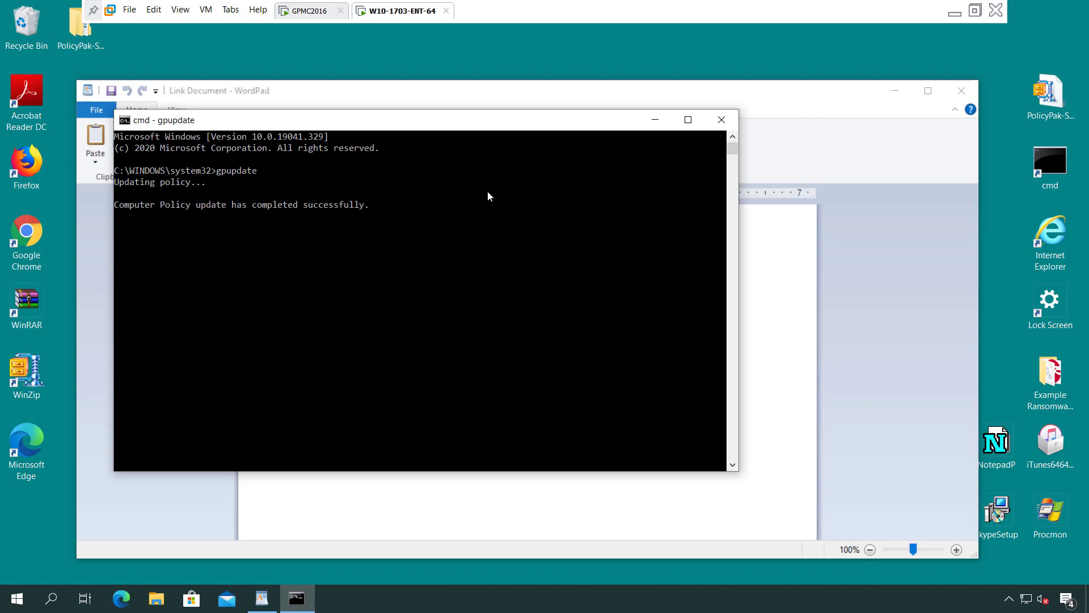
left_click(655, 120)
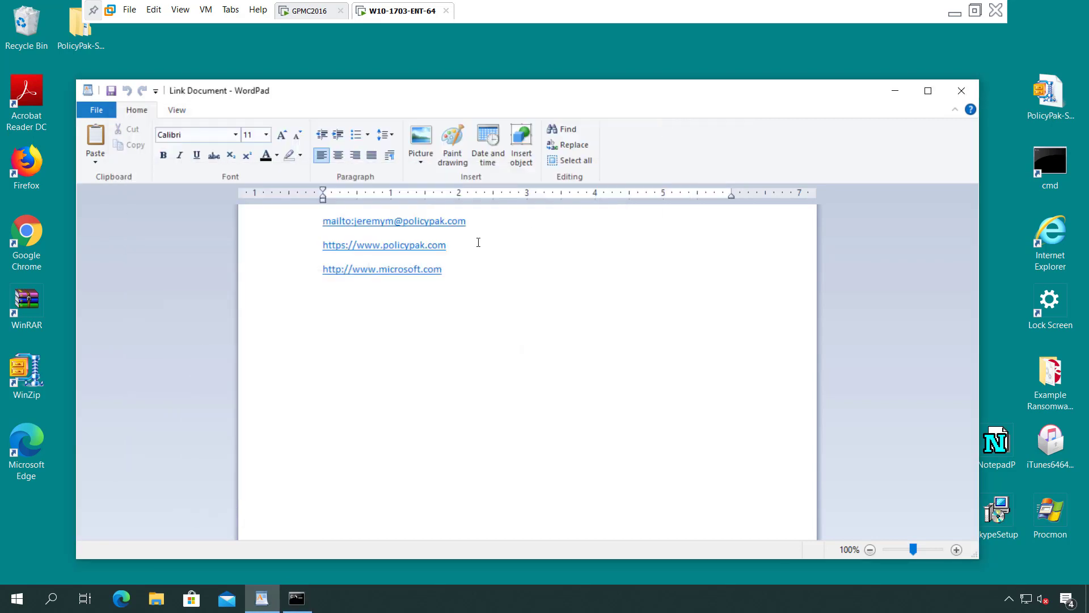
left_click(390, 270)
left_click(537, 363)
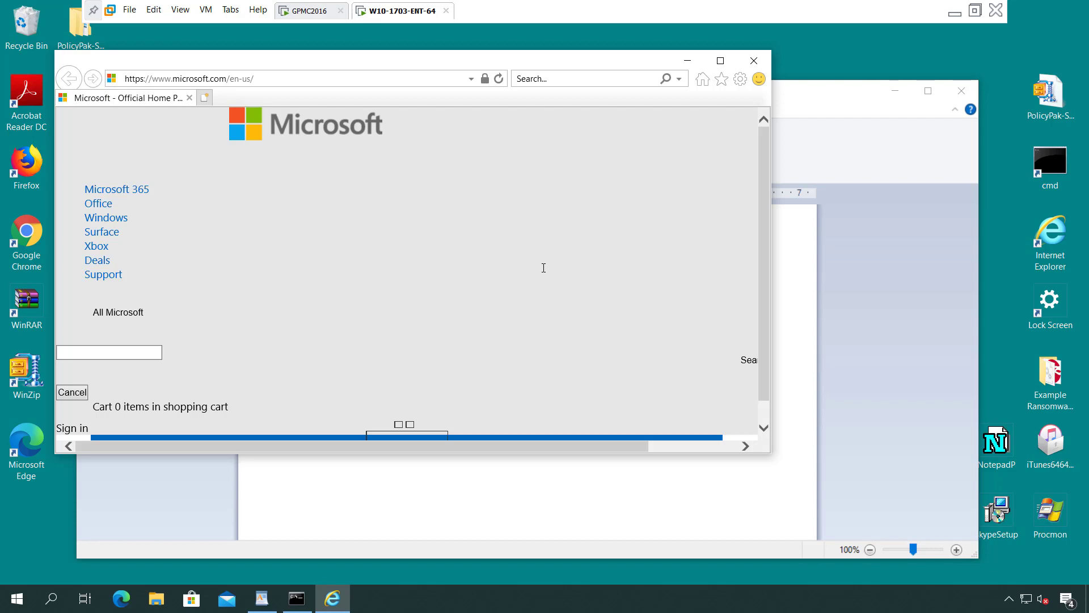
scroll(542, 271, "down", 1)
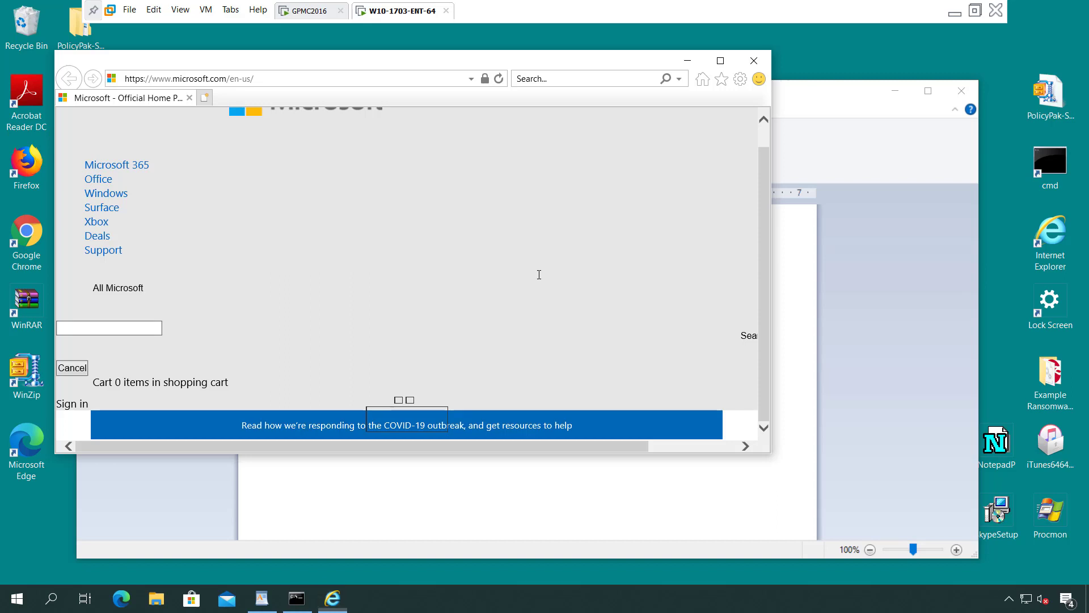
Step: Check the page's document mode in the developer tools' Emulation settings, and close the browser
key("F12")
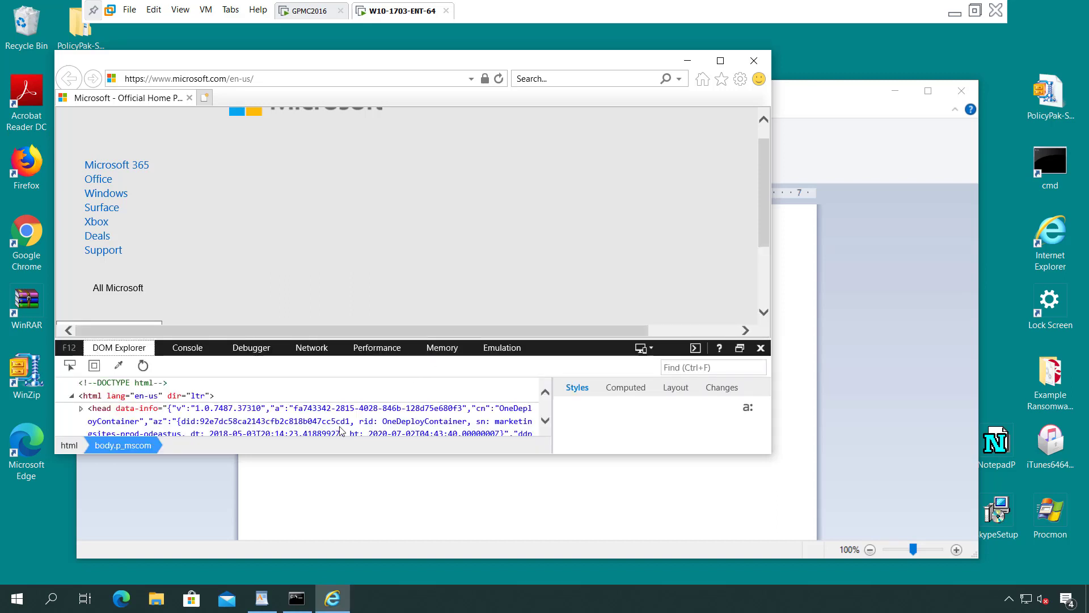
left_click(525, 347)
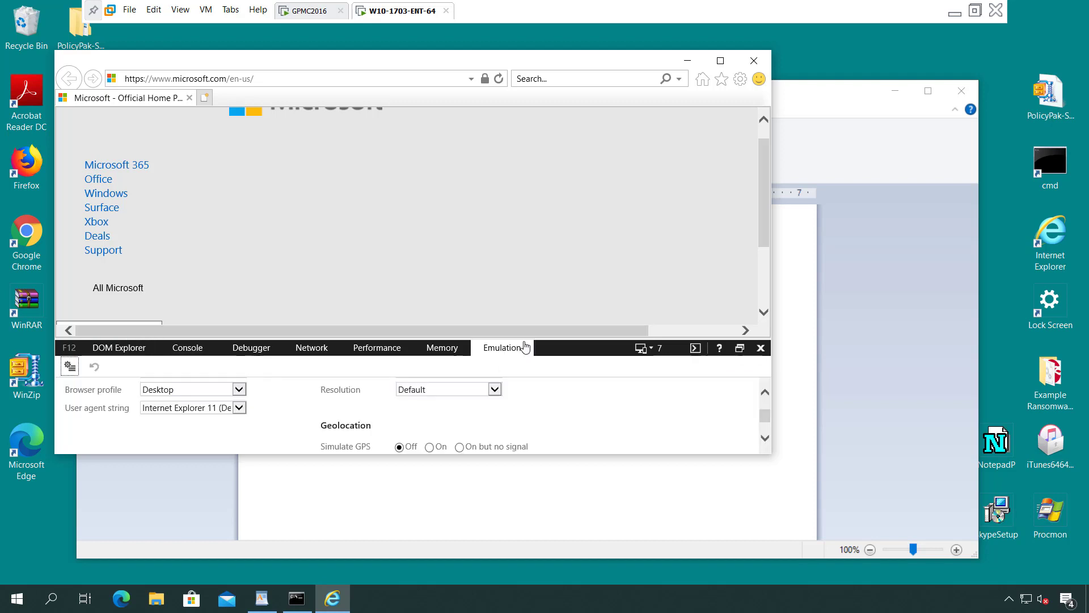
scroll(280, 430, "up", 1)
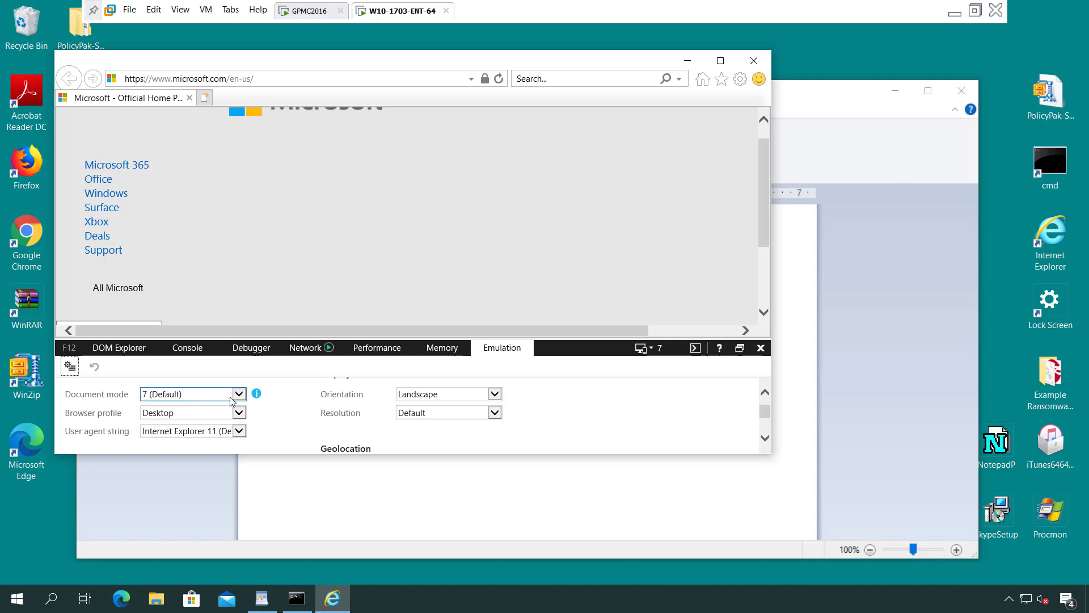
left_click(753, 60)
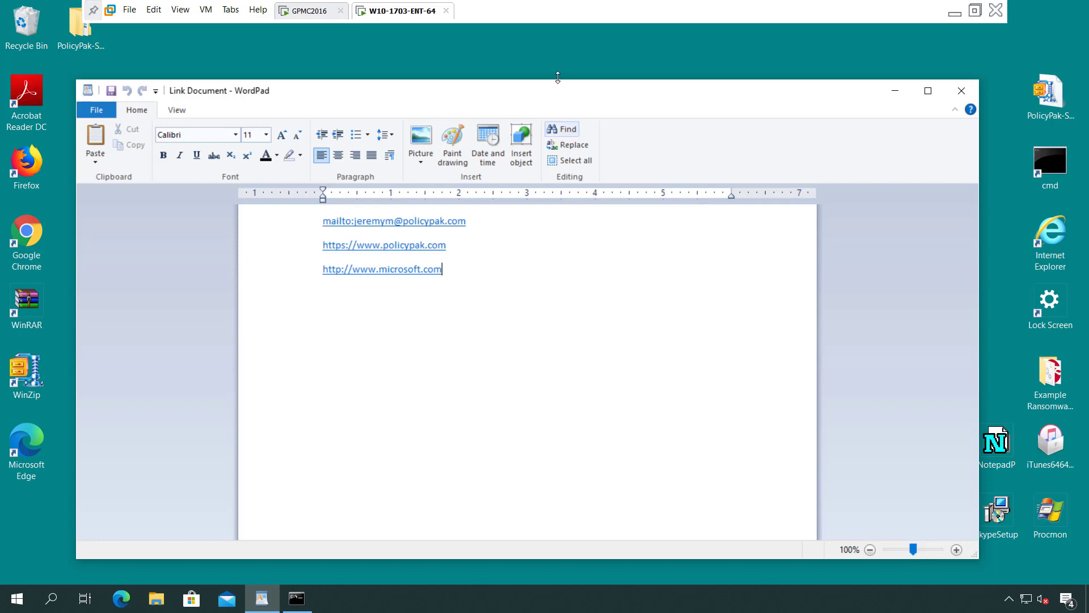
Step: On GPMC2016, change the "Microsoft to IE" policy to Default Mode with "Open as IE in Edge tab" and save it
left_click(313, 13)
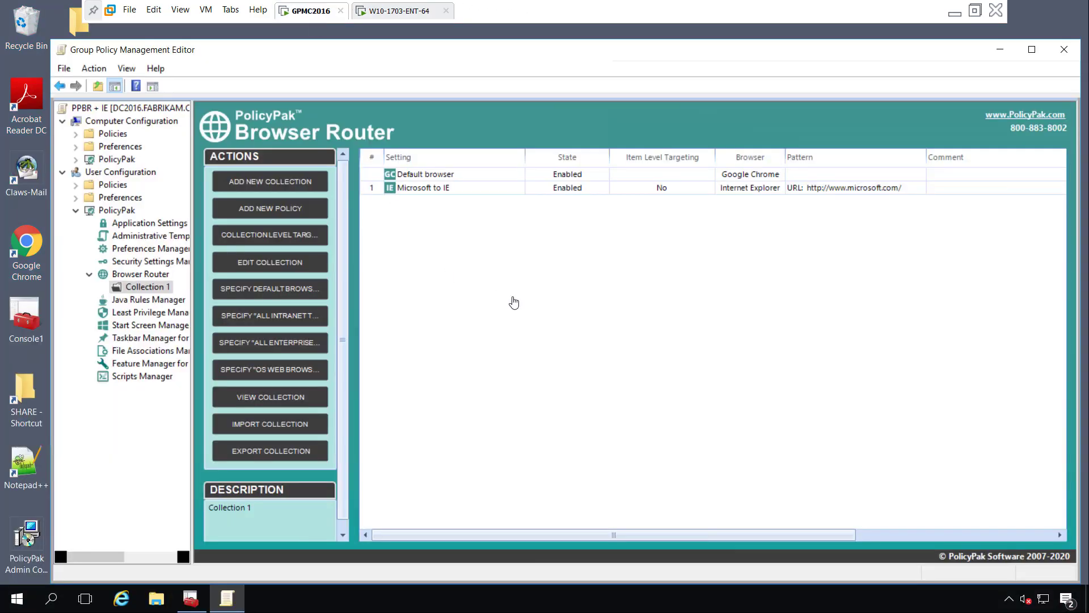
left_click(483, 193)
double_click(483, 193)
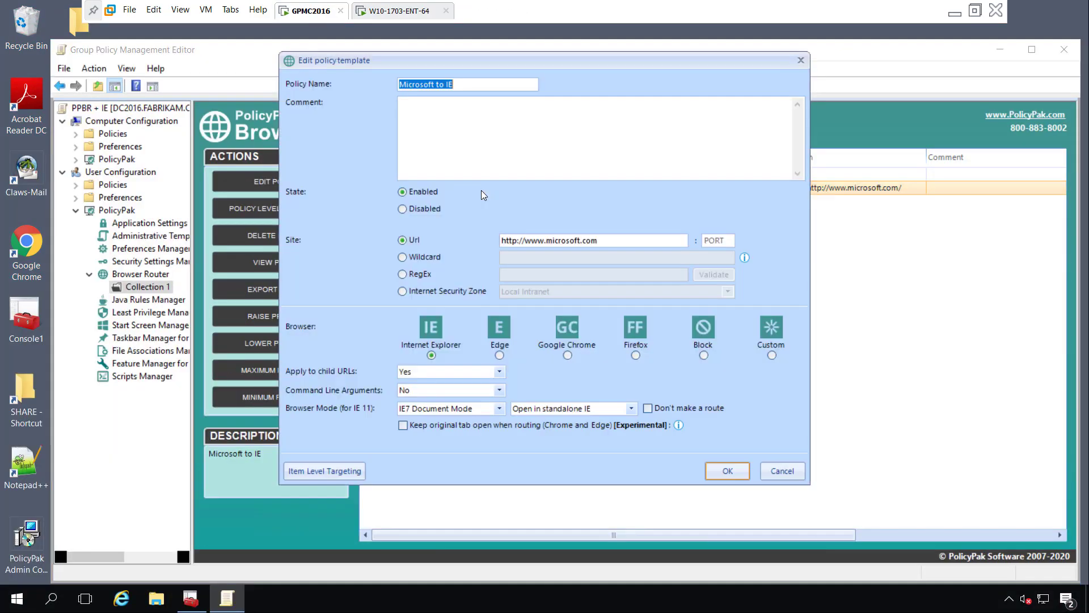
left_click(496, 413)
left_click(496, 423)
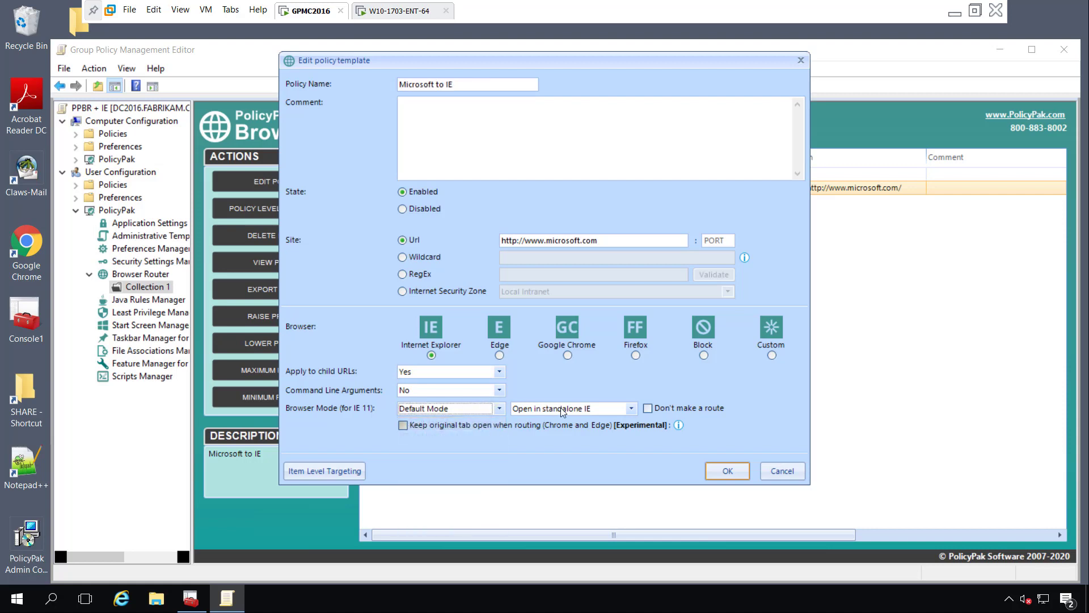
left_click(596, 408)
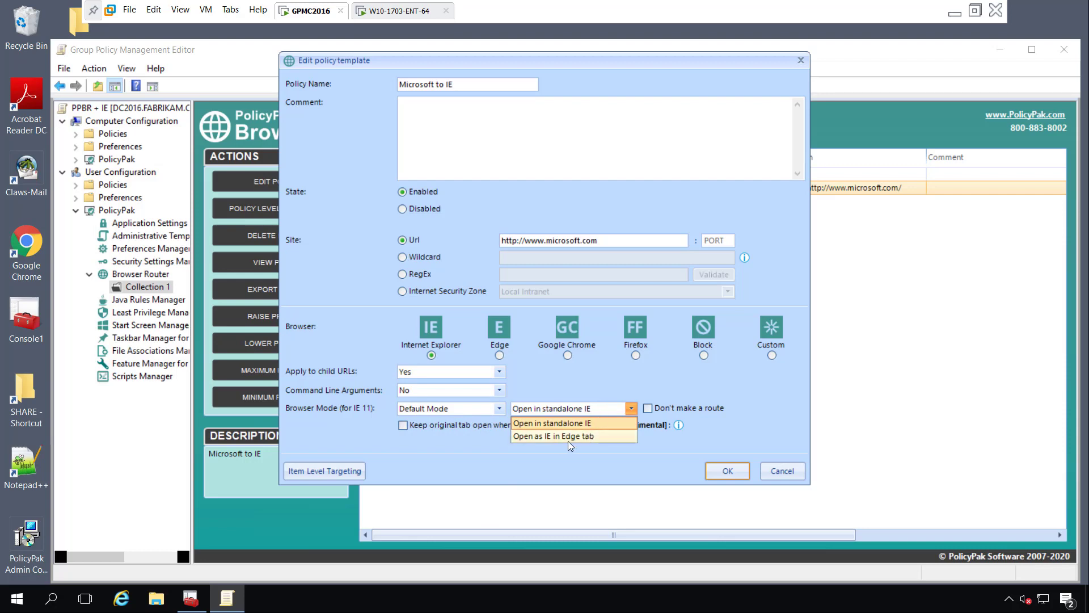
left_click(605, 437)
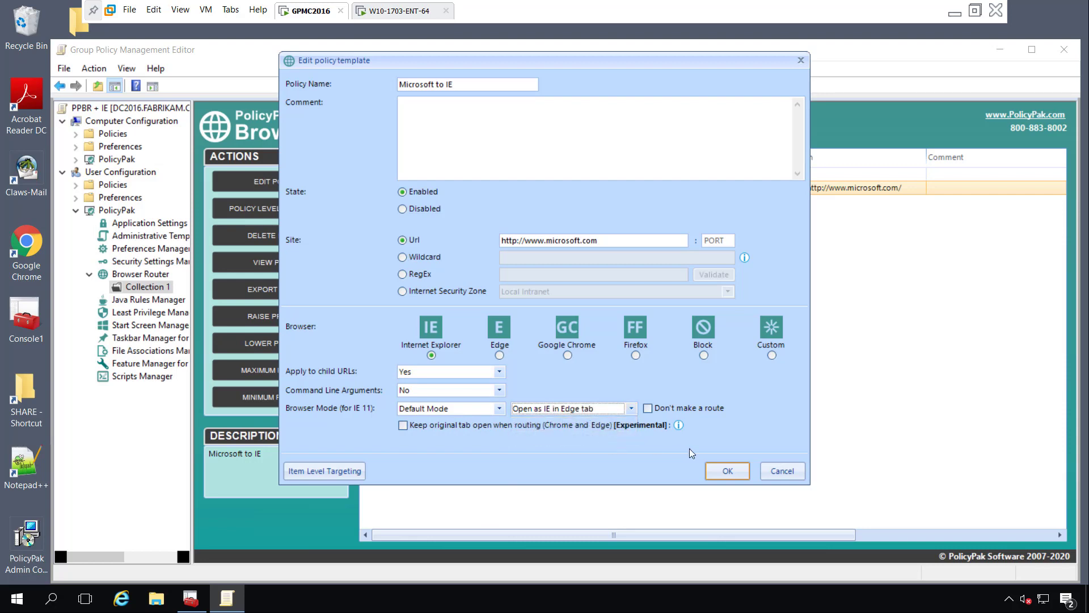
left_click(728, 470)
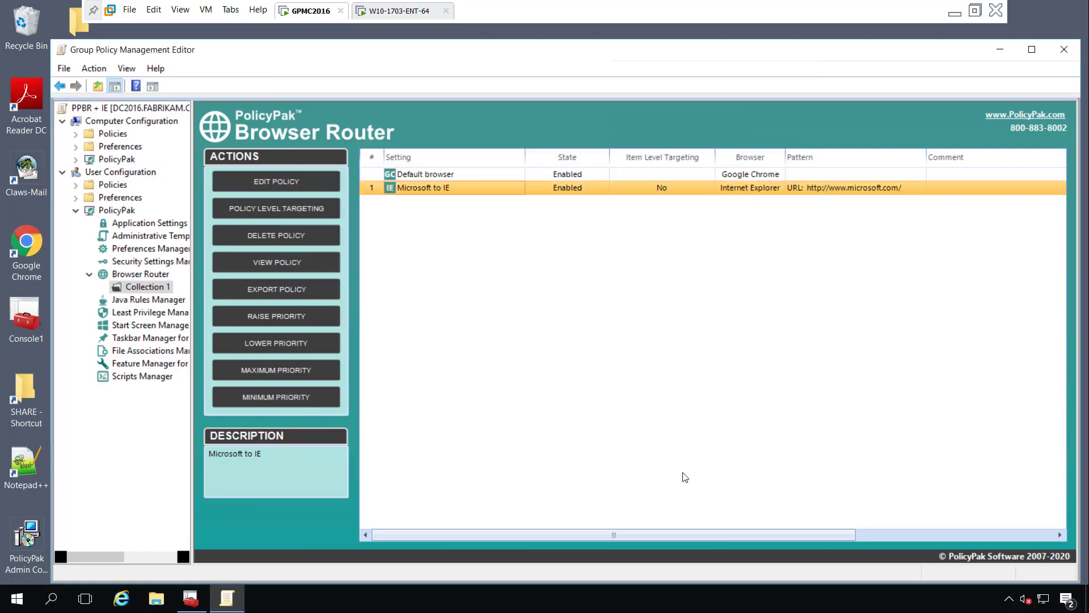
Step: Return to W10-1703-ENT-64, rerun gpupdate in the existing command prompt, and minimize the prompt
left_click(397, 18)
left_click(297, 597)
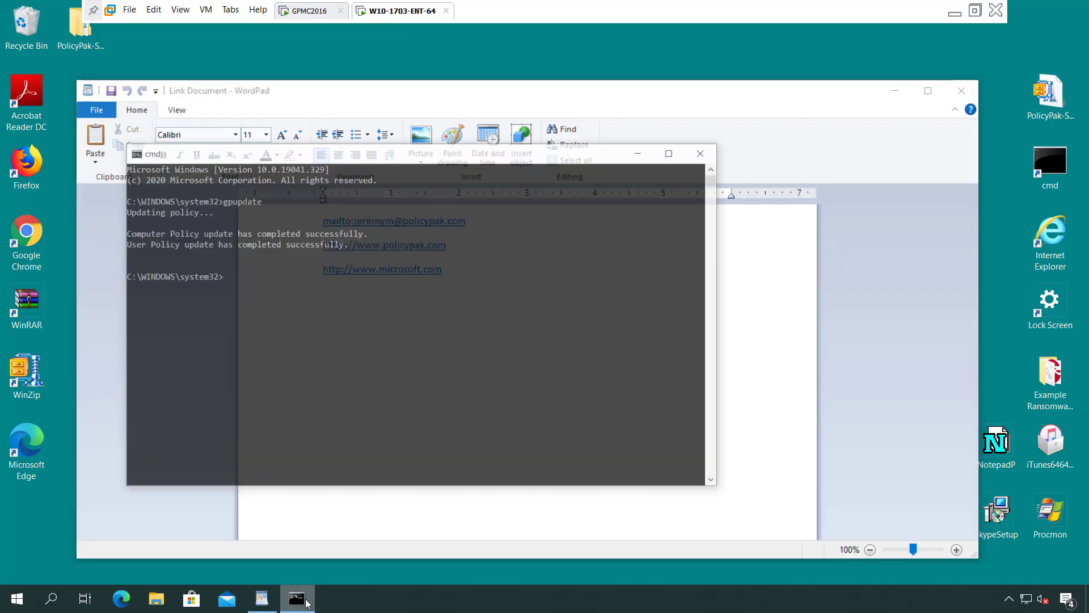
key("Up")
key("Return")
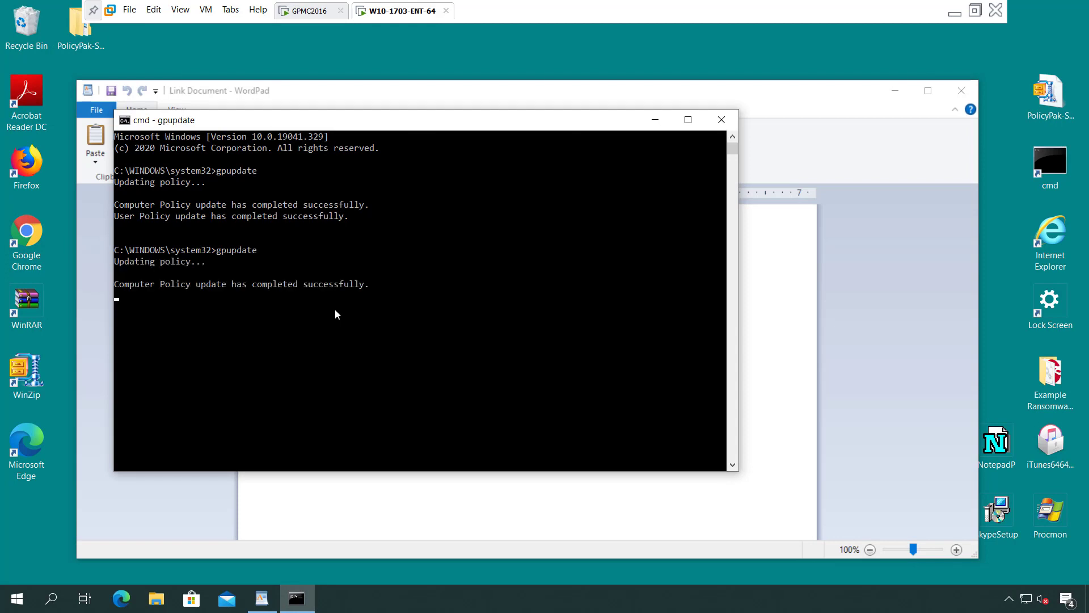
left_click(655, 120)
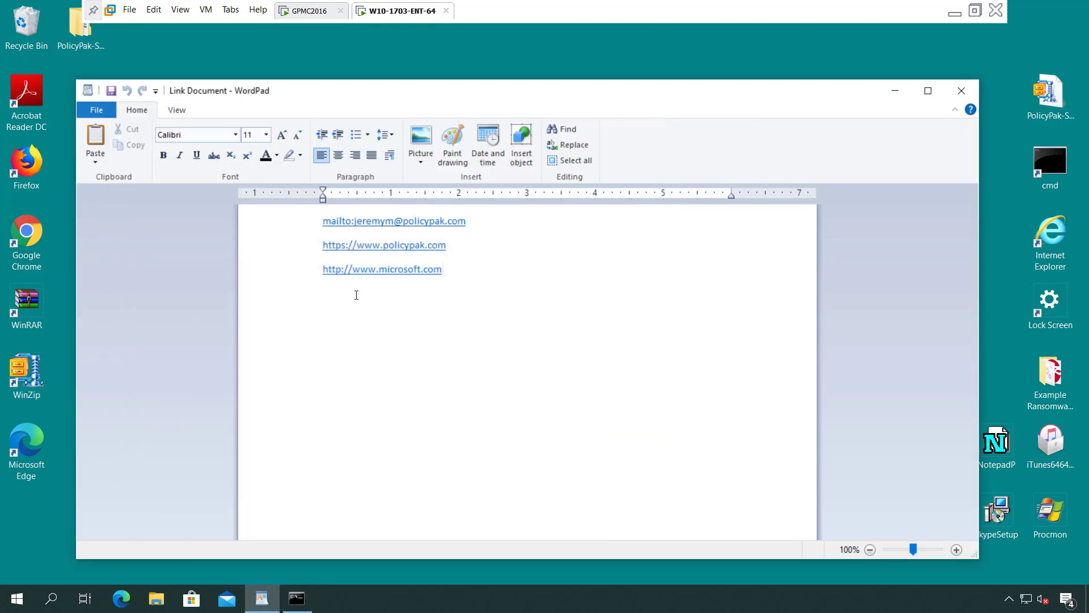
left_click(416, 274)
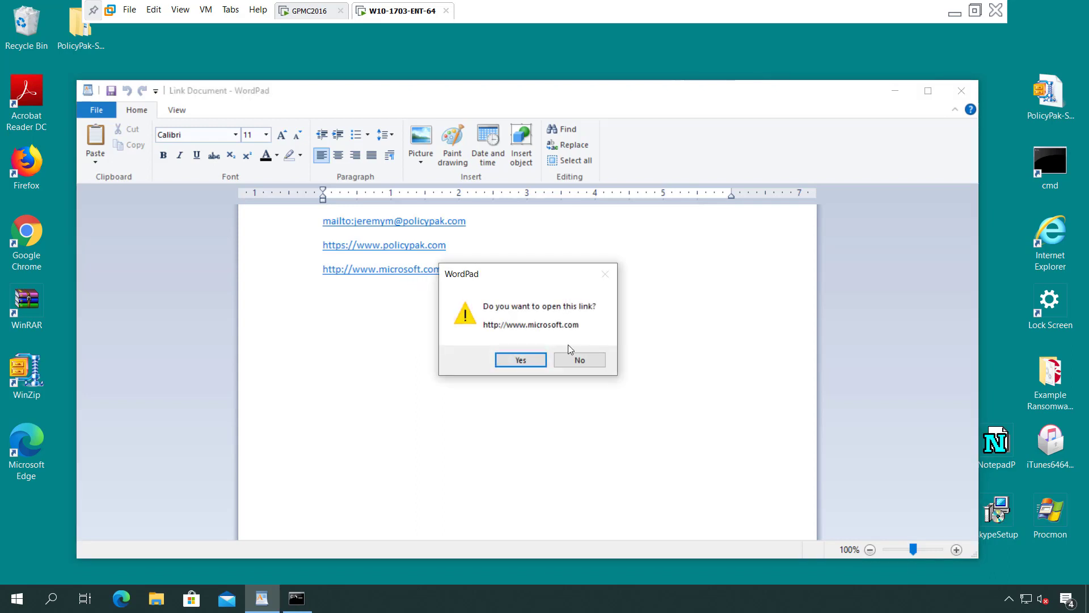
left_click(520, 359)
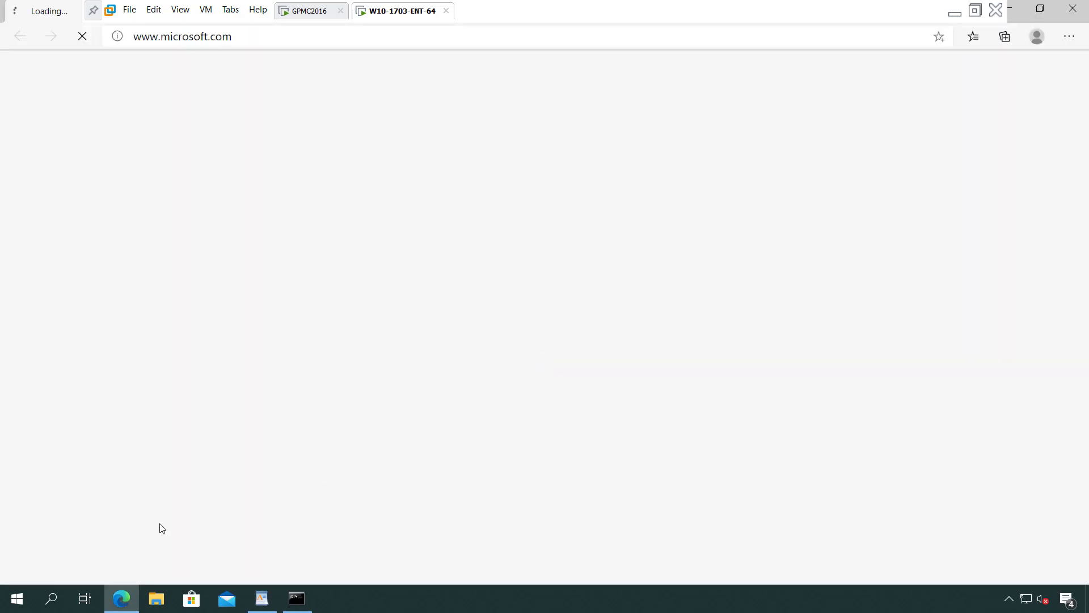